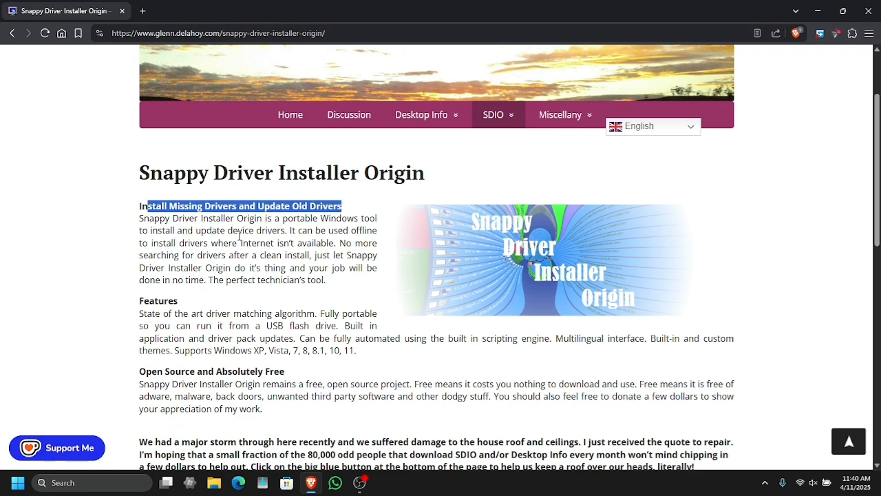
Step: Read the Snappy Driver Installer Origin page's description, features and download section
click(248, 266)
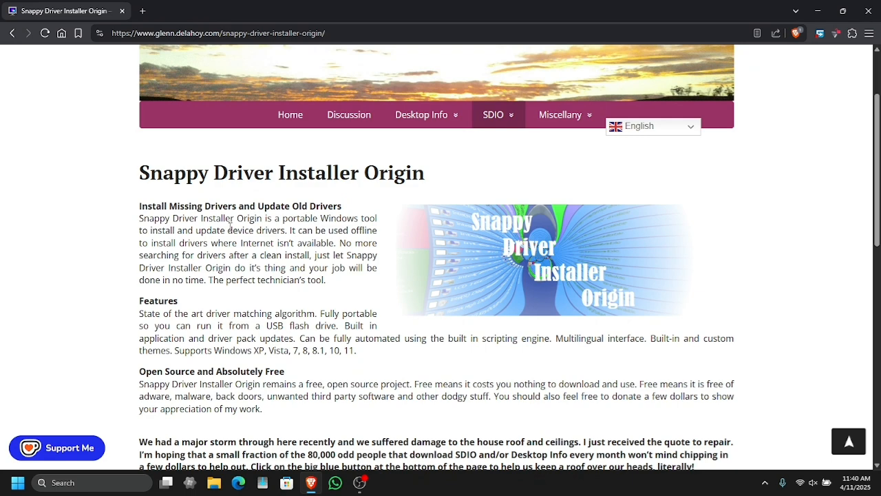
triple_click(271, 180)
click(267, 211)
scroll(258, 319, down, 2)
triple_click(232, 264)
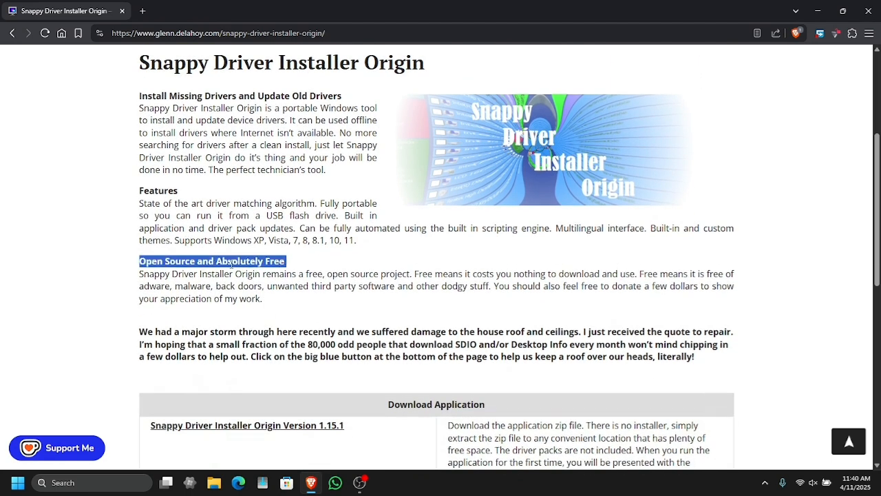
drag(216, 240, 365, 252)
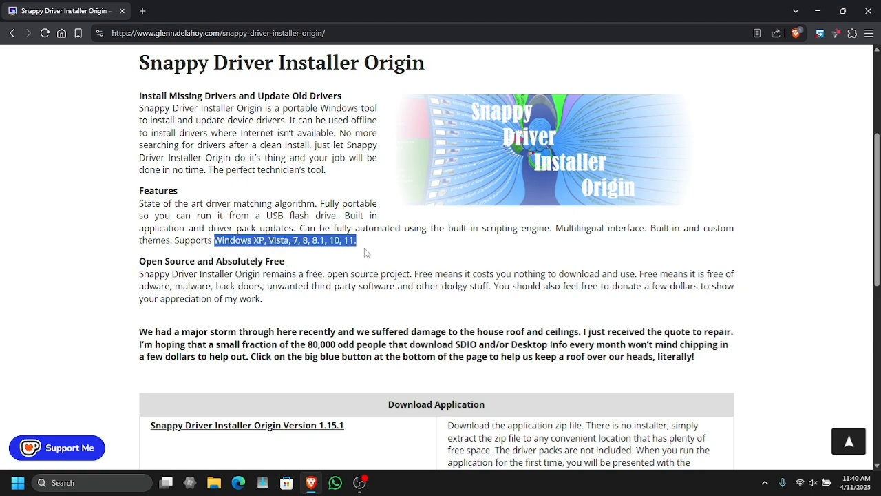
click(309, 255)
scroll(310, 251, down, 3)
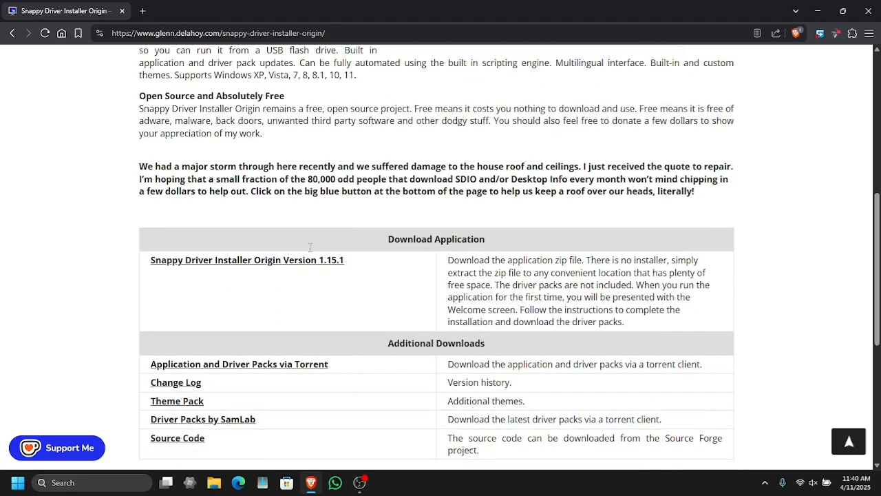
scroll(310, 247, down, 1)
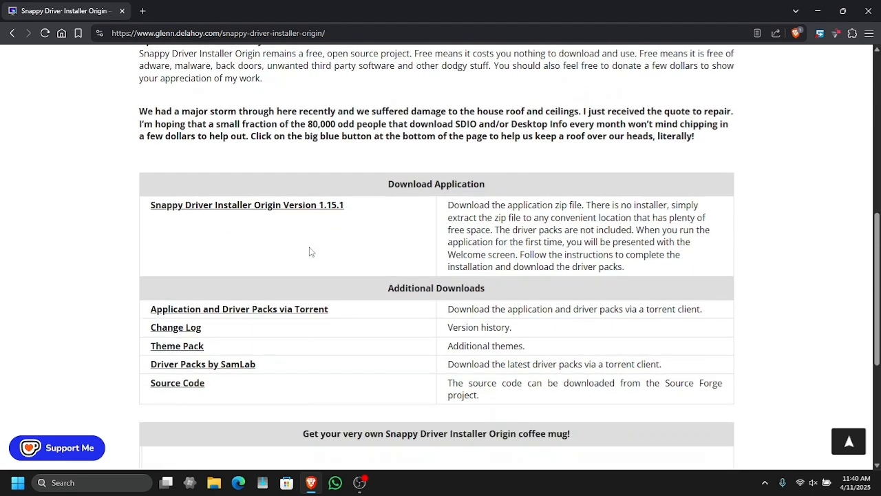
Step: Download the Snappy Driver Installer Origin Version 1.15.1 zip to Downloads and show it in its folder
click(306, 205)
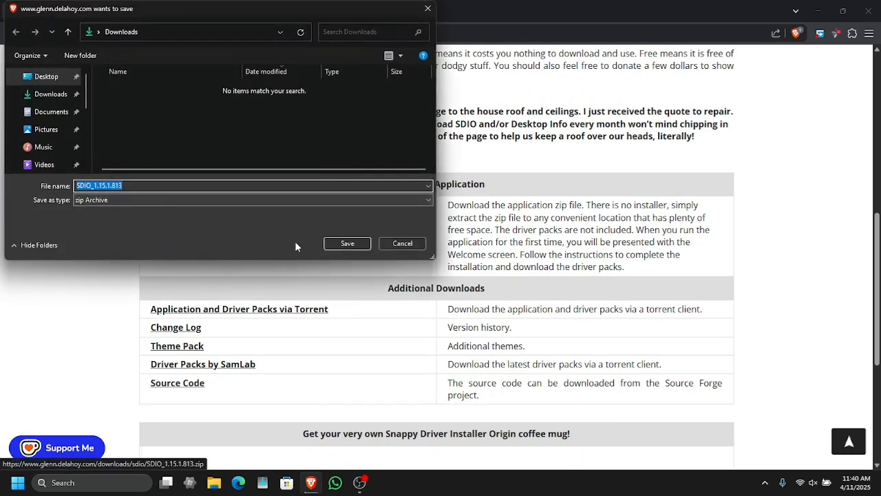
click(343, 243)
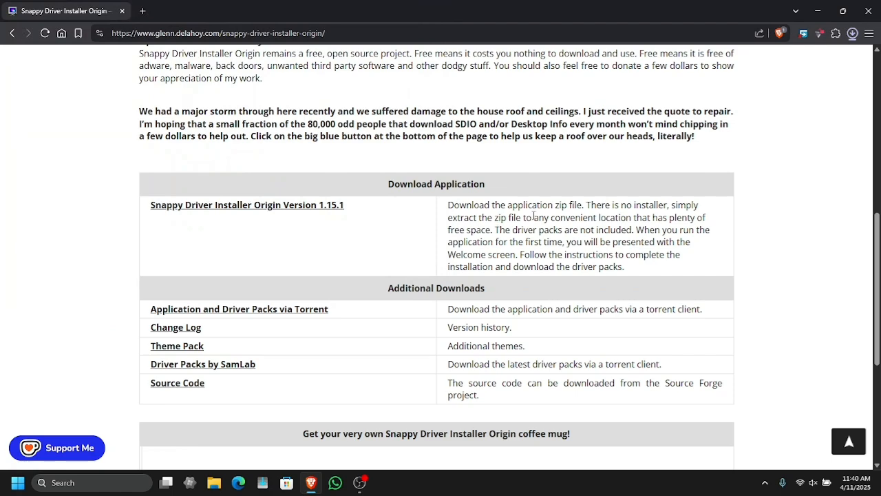
mouse_move(776, 73)
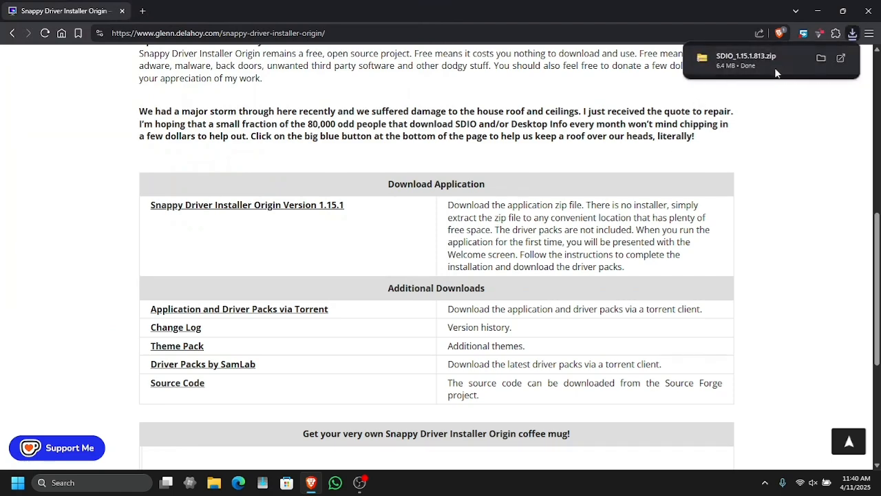
click(822, 58)
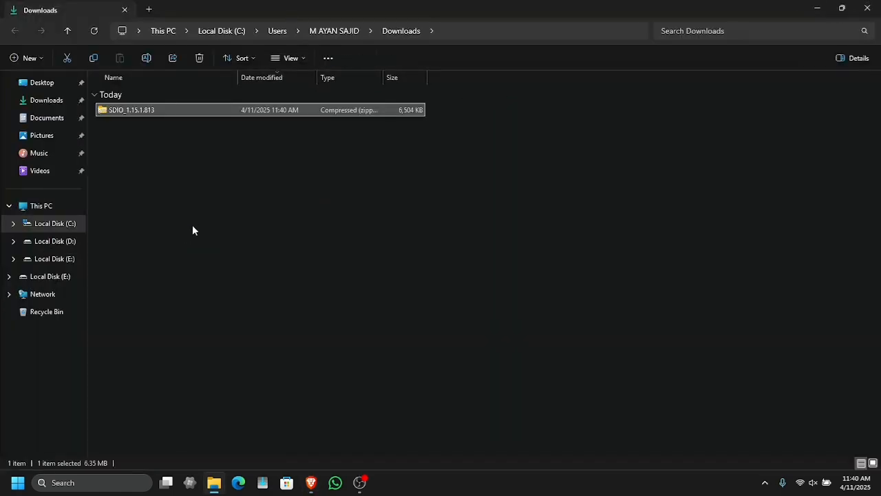
Step: Extract the SDIO_1.15.1.813 zip with 7-Zip into its own folder and open the extracted folder
right_click(138, 113)
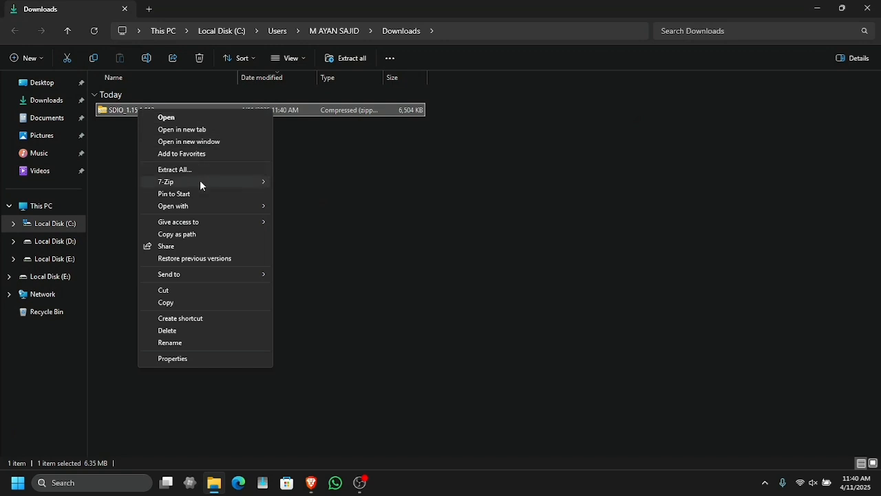
mouse_move(200, 181)
click(319, 232)
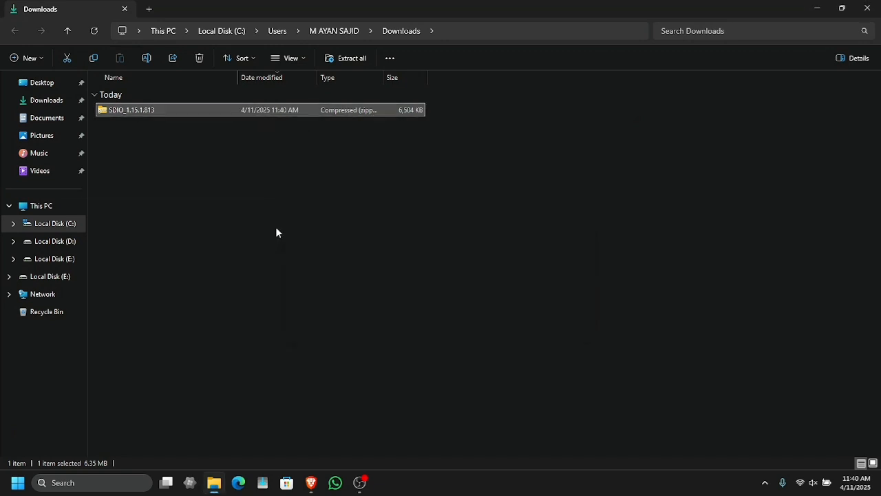
double_click(126, 131)
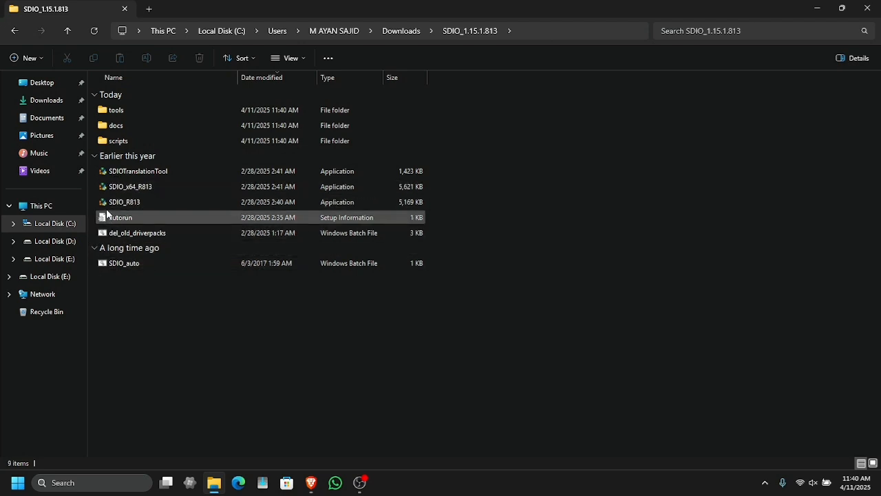
Step: Run SDIO_x64_R813 as administrator and accept the license agreement
right_click(103, 190)
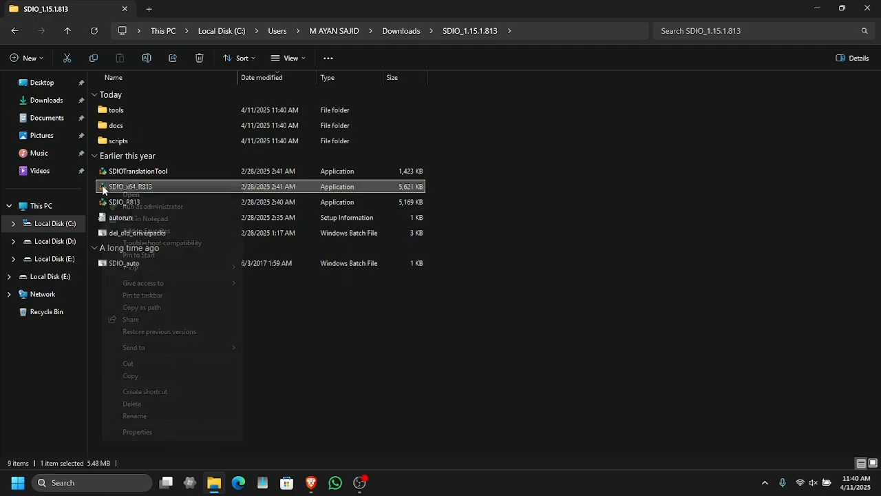
click(173, 208)
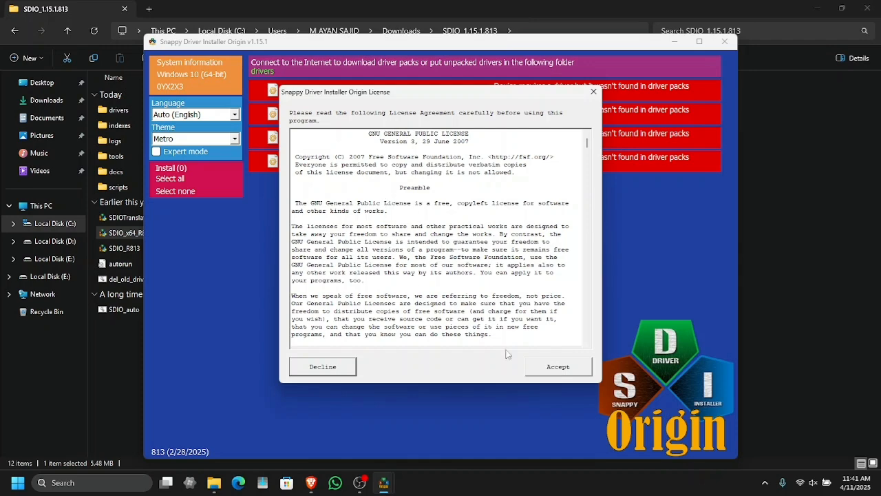
click(551, 368)
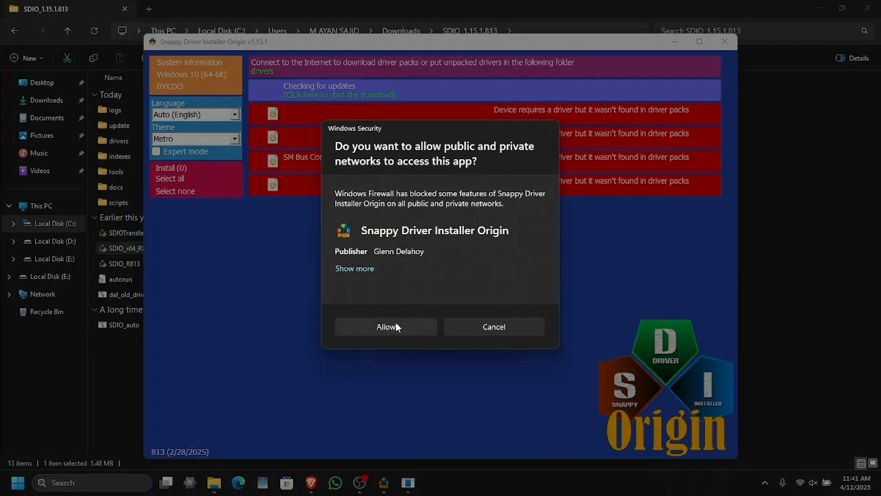
Step: Allow the app network access and choose to download indexes only
click(395, 322)
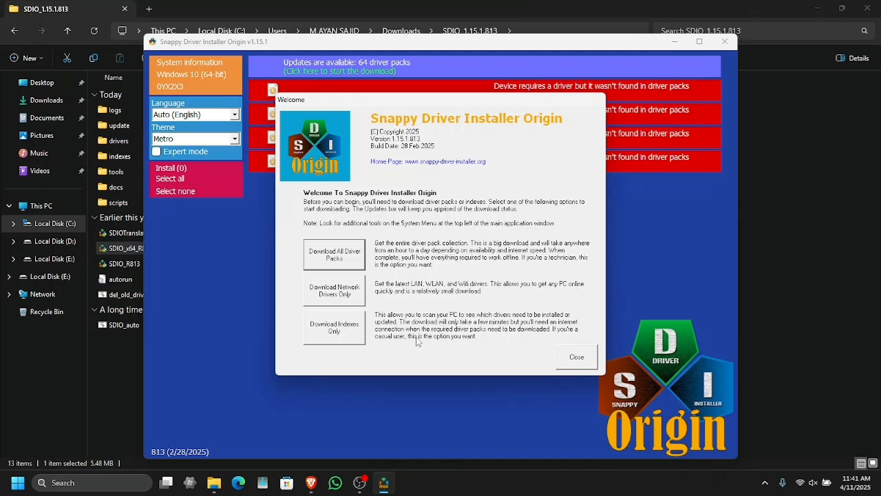
click(335, 333)
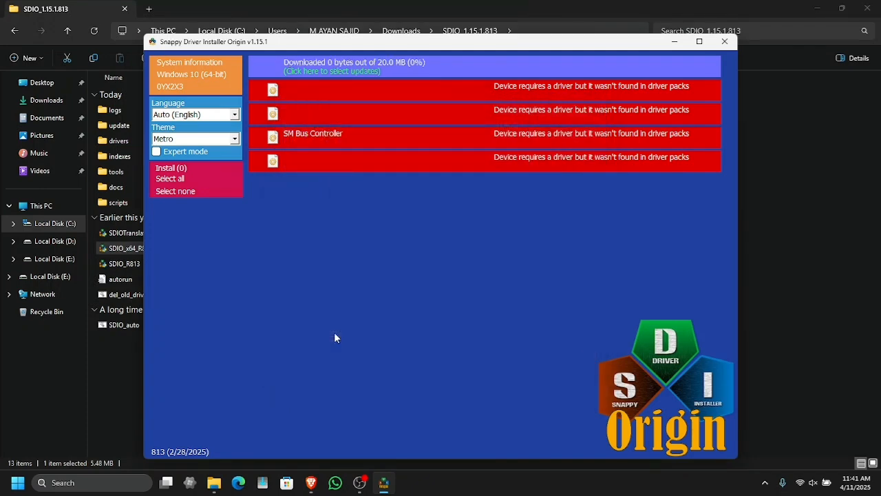
Step: Maximize the program window and turn on Expert mode
click(700, 42)
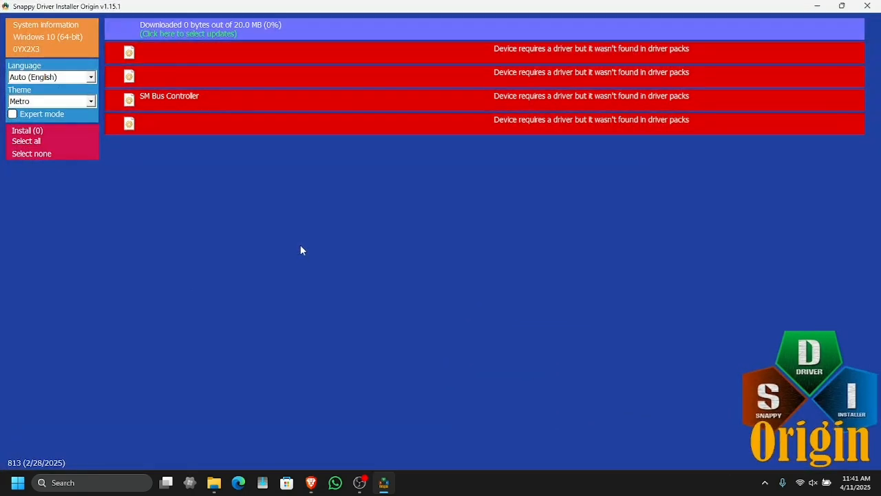
click(48, 115)
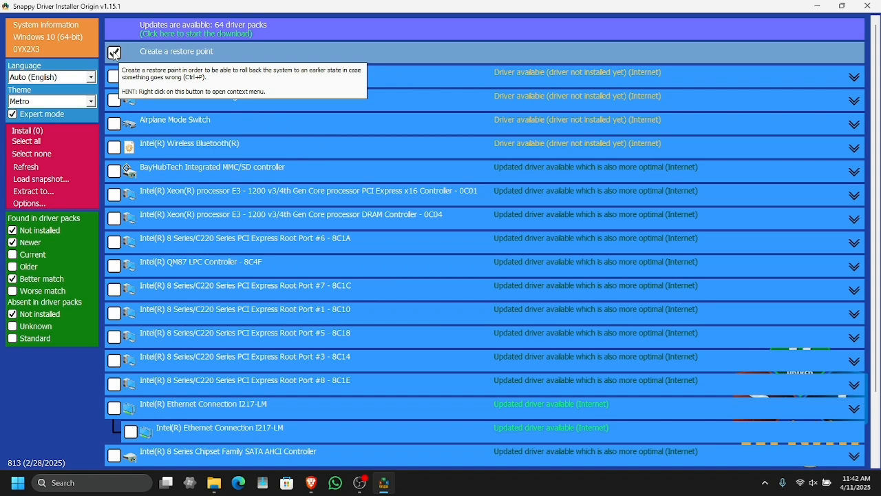
Step: Clear the restore point option and tick the Intel Ethernet Connection I217-LM and Realtek High Definition Audio drivers
click(115, 54)
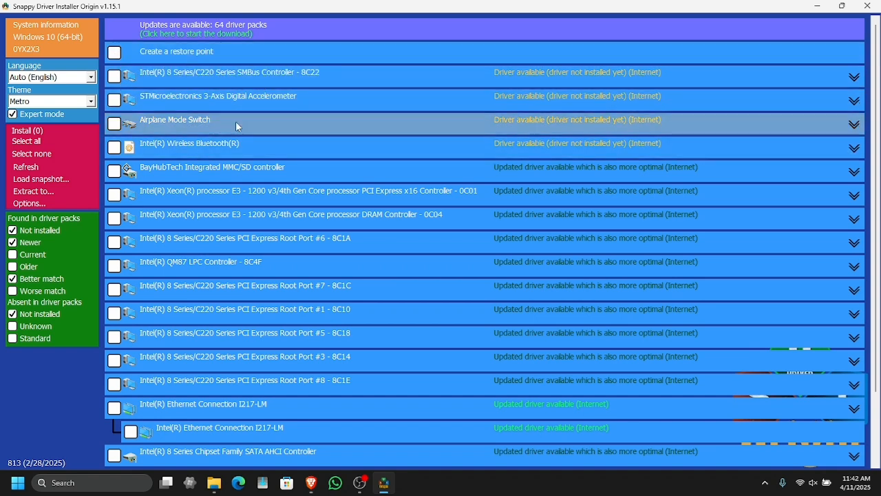
scroll(347, 168, down, 4)
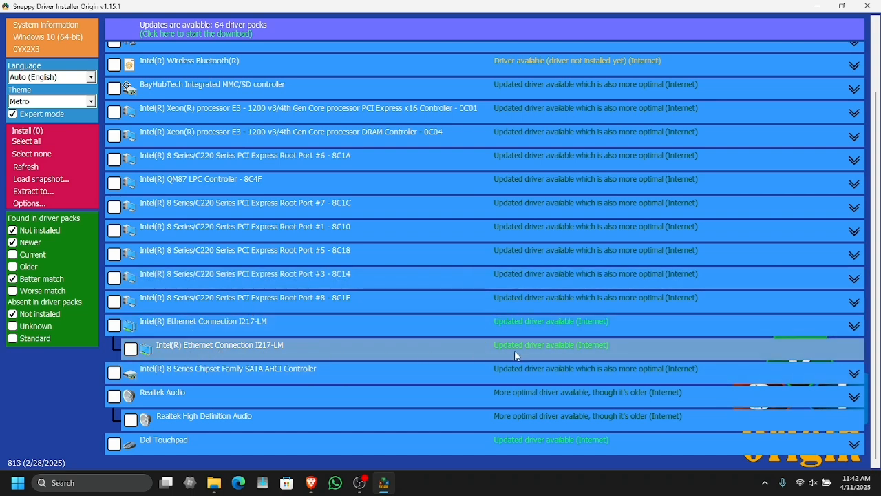
click(133, 353)
click(135, 423)
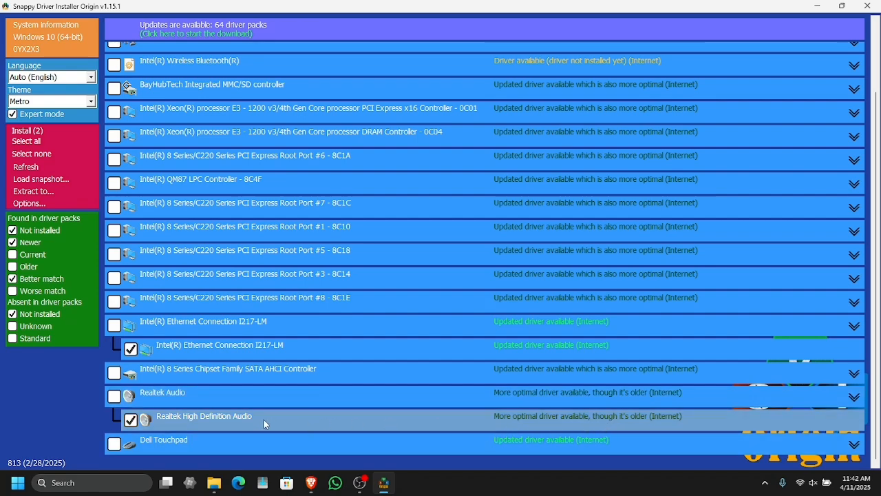
Step: Filter the driver list by unchecking Not installed, Newer and Better match
scroll(245, 396, up, 2)
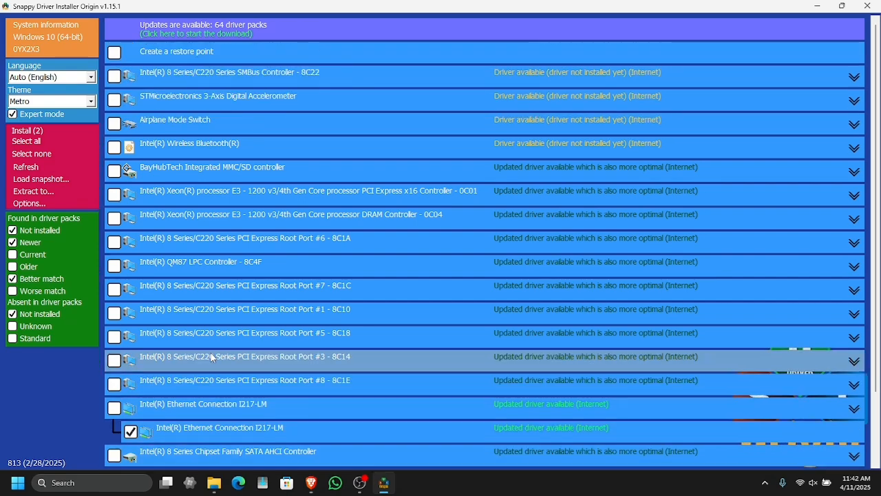
click(53, 231)
click(33, 246)
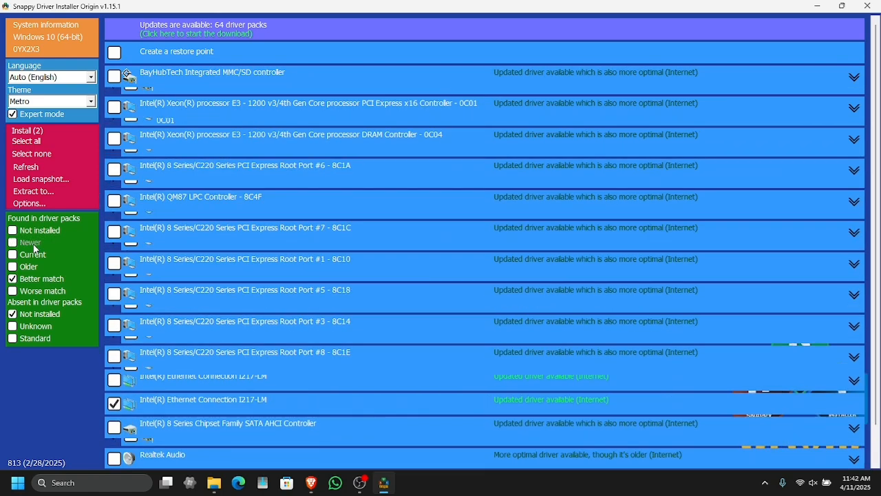
click(31, 281)
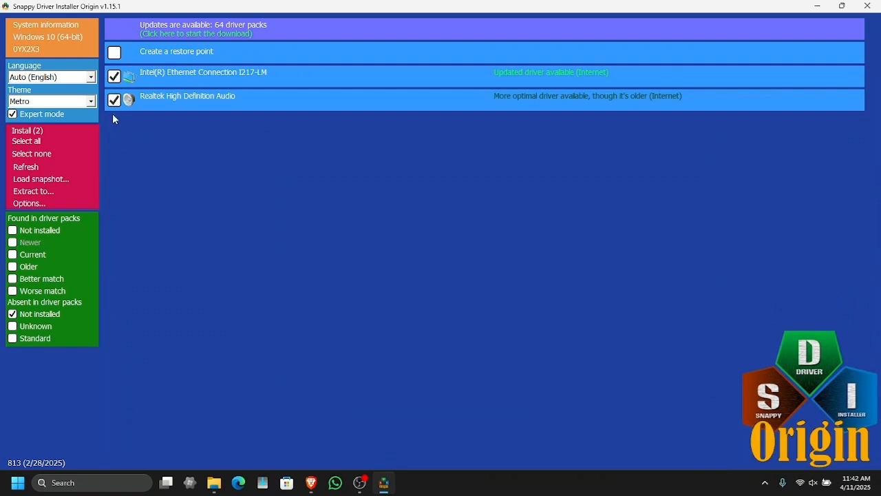
Step: Deselect all drivers and switch the filter to show only newer drivers found in packs
click(46, 153)
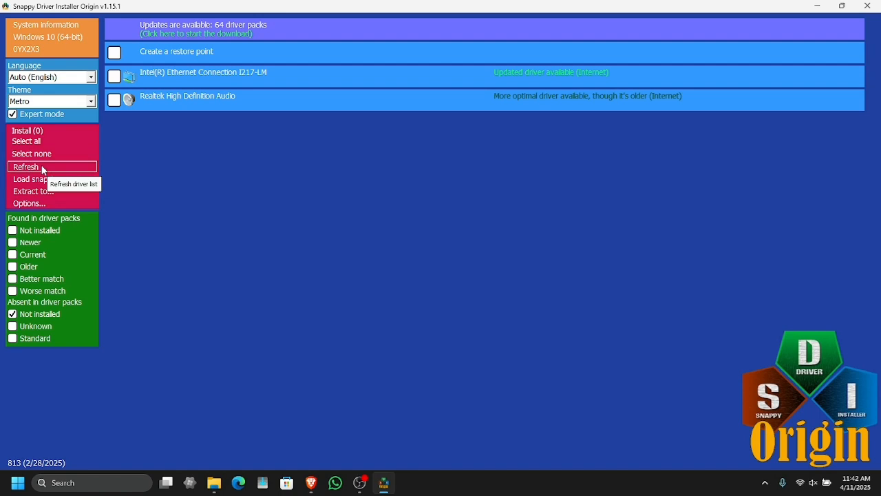
click(46, 234)
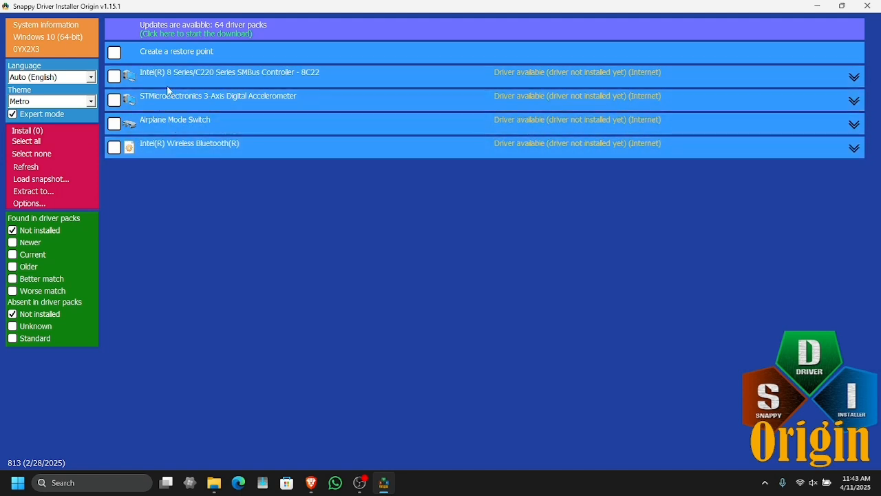
click(47, 230)
click(33, 241)
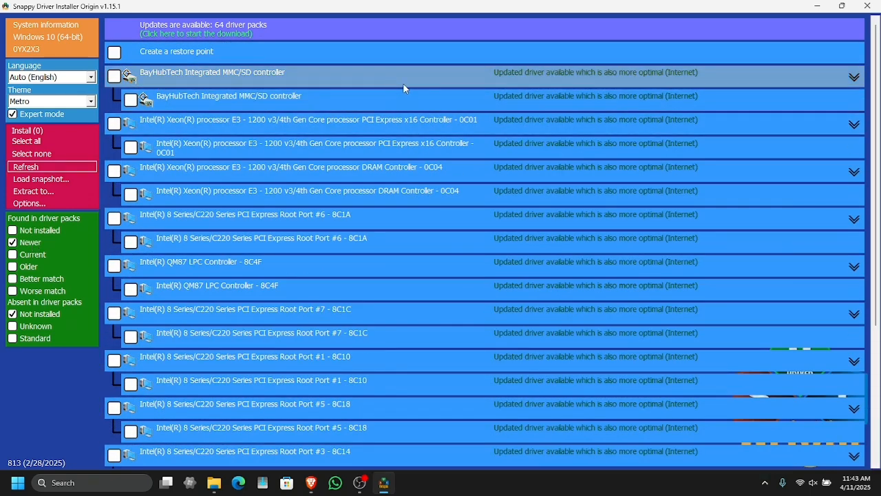
Step: Browse the newer drivers, then switch the filter from Newer to Current
scroll(151, 122, down, 4)
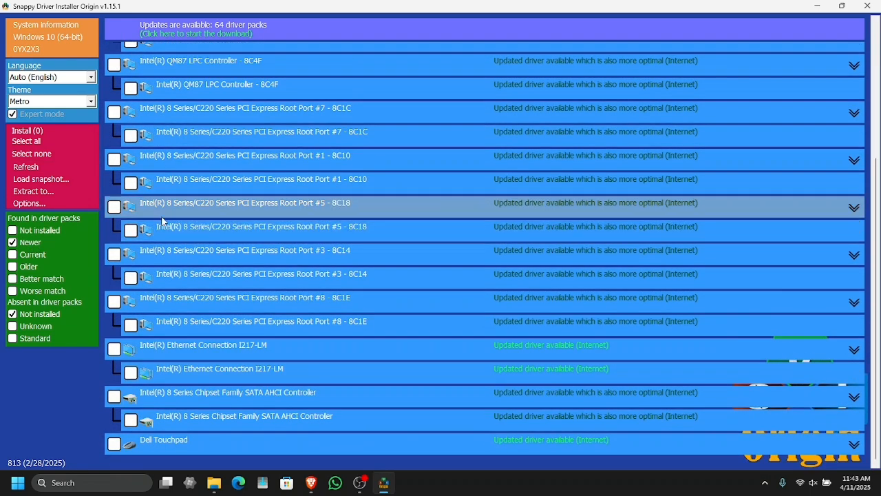
scroll(141, 344, up, 4)
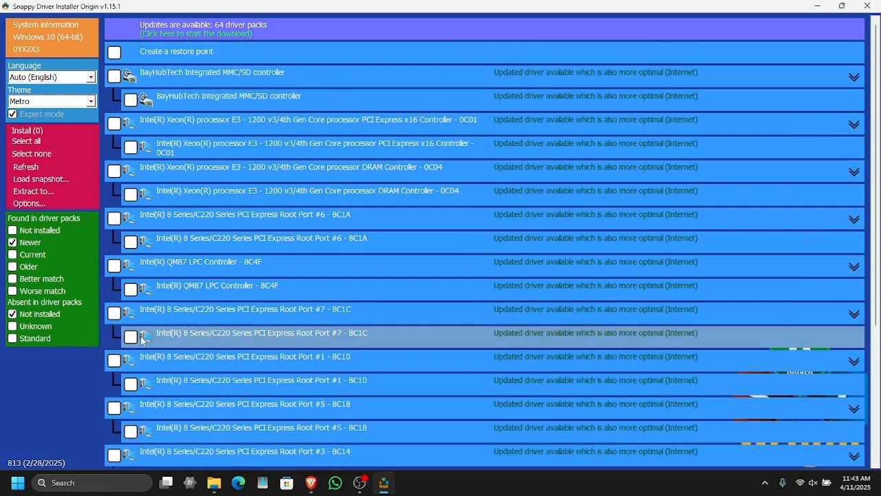
click(31, 242)
click(42, 254)
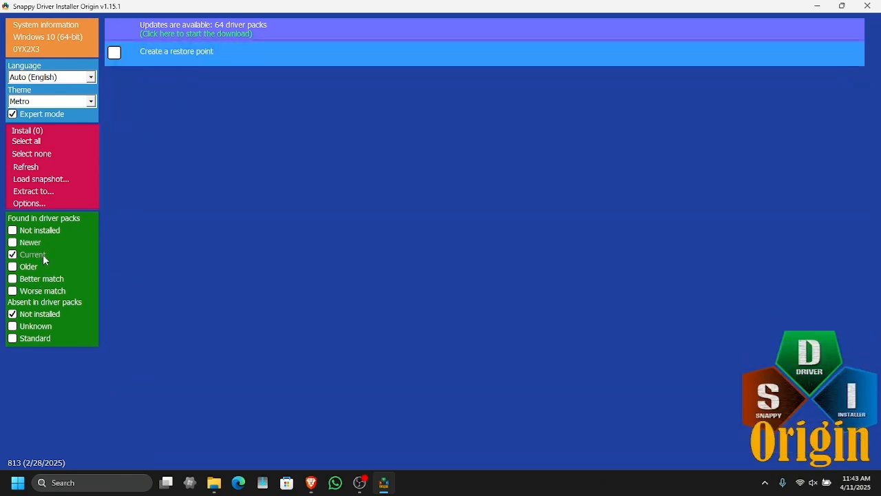
Step: Switch the driver filter through Older to Better match and browse the listed drivers
click(43, 254)
click(45, 268)
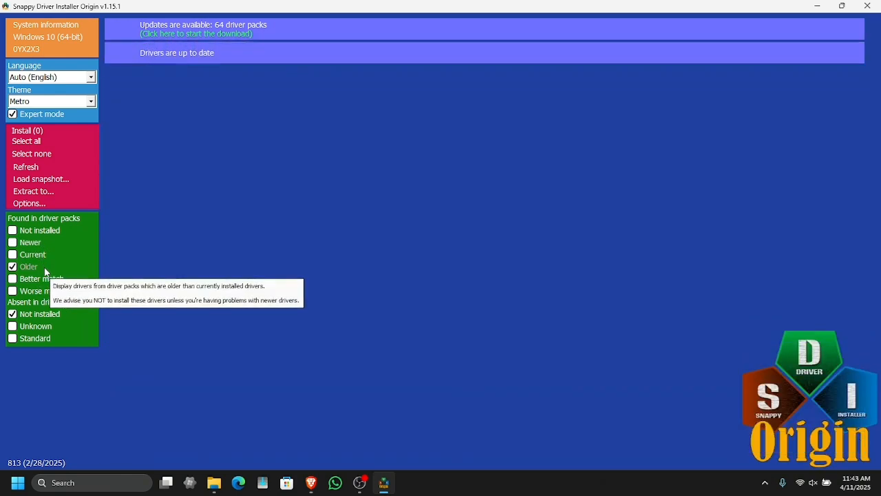
click(47, 270)
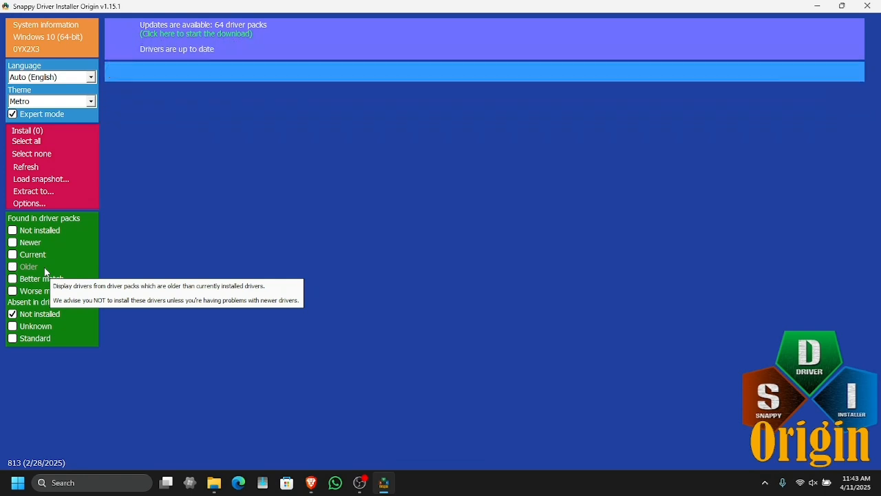
click(51, 279)
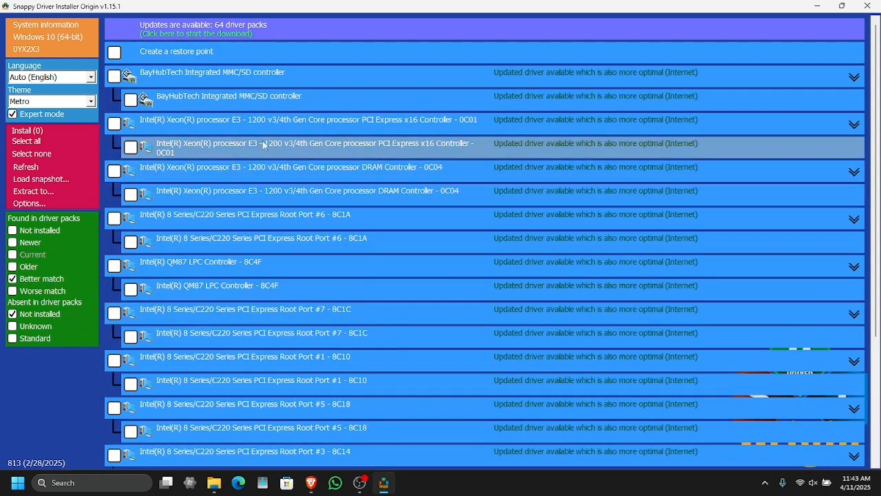
scroll(217, 252, down, 2)
scroll(218, 253, down, 4)
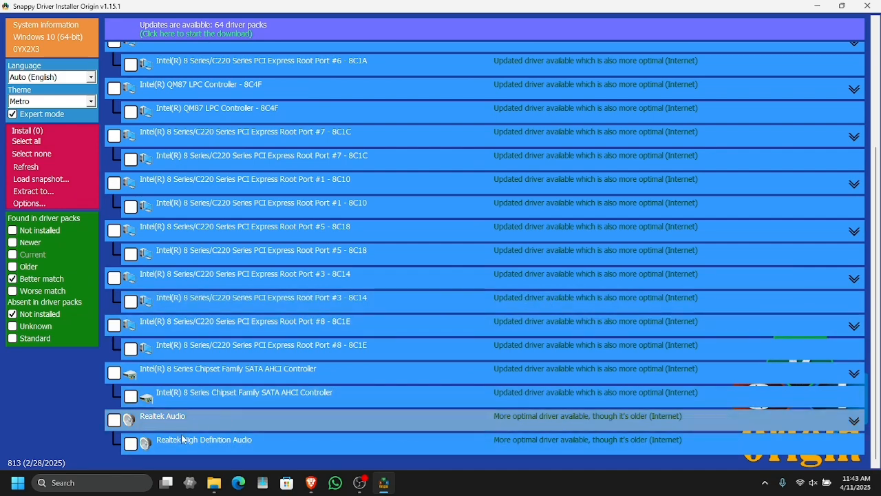
Step: Switch the found-in-packs filter from Better match to Worse match to list less optimal drivers
scroll(182, 439, up, 6)
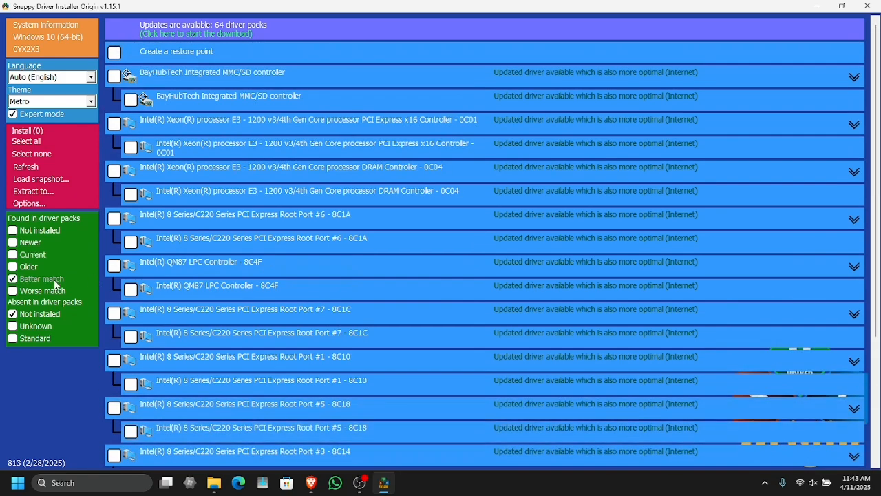
click(55, 280)
click(55, 292)
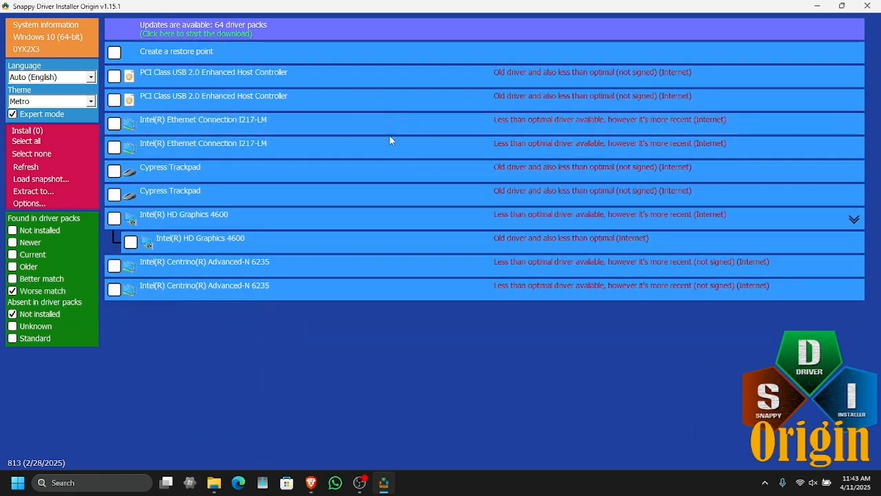
Step: Clear the other filters, show only Standard drivers absent from driver packs, and browse through them
click(65, 292)
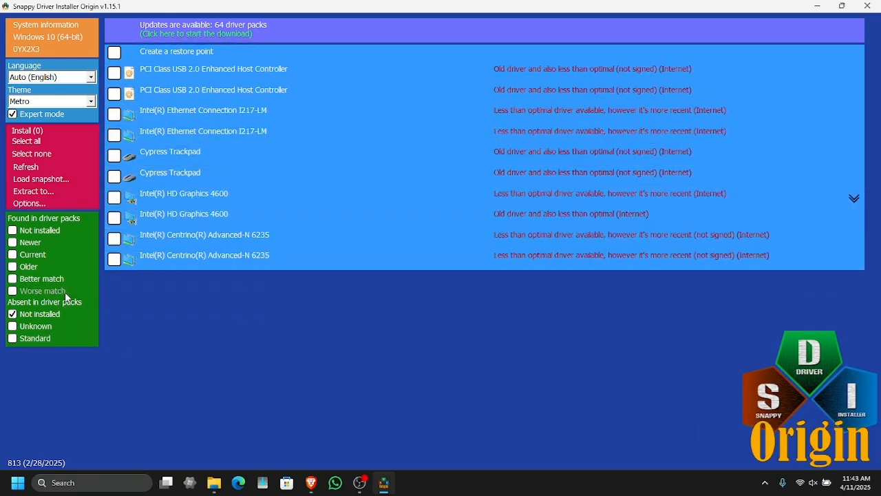
click(56, 313)
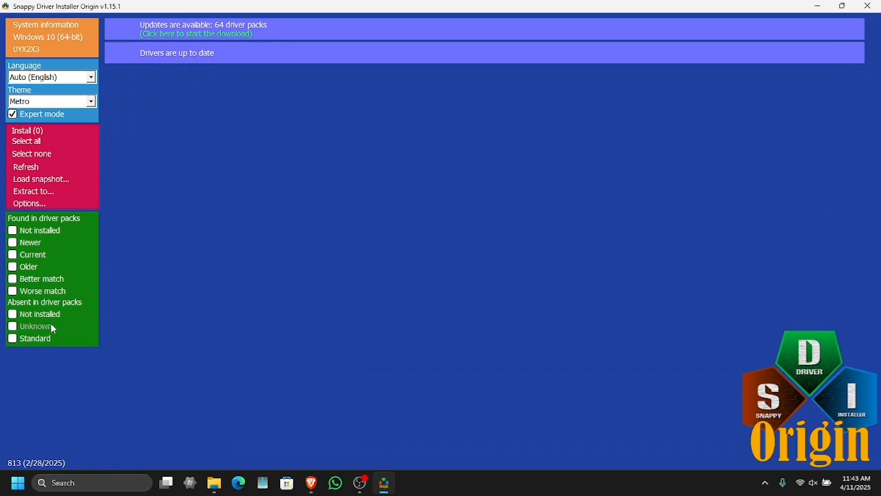
click(50, 325)
click(51, 325)
click(49, 338)
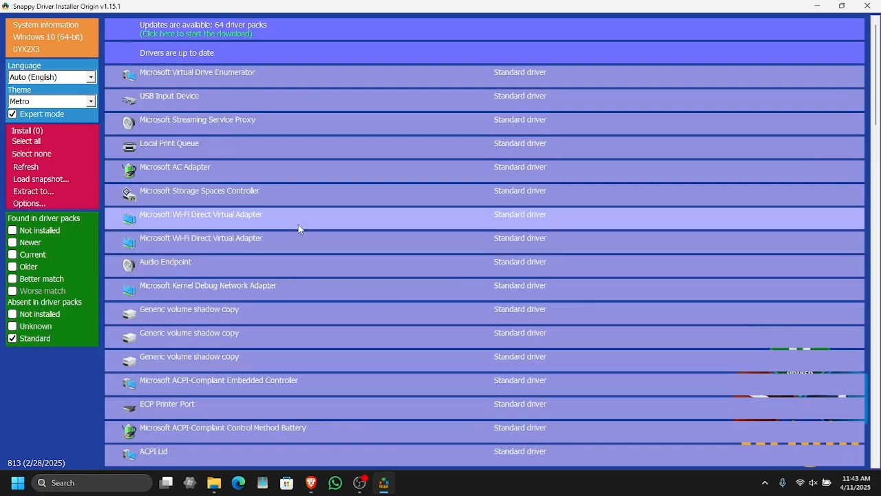
scroll(276, 224, down, 3)
scroll(282, 221, down, 8)
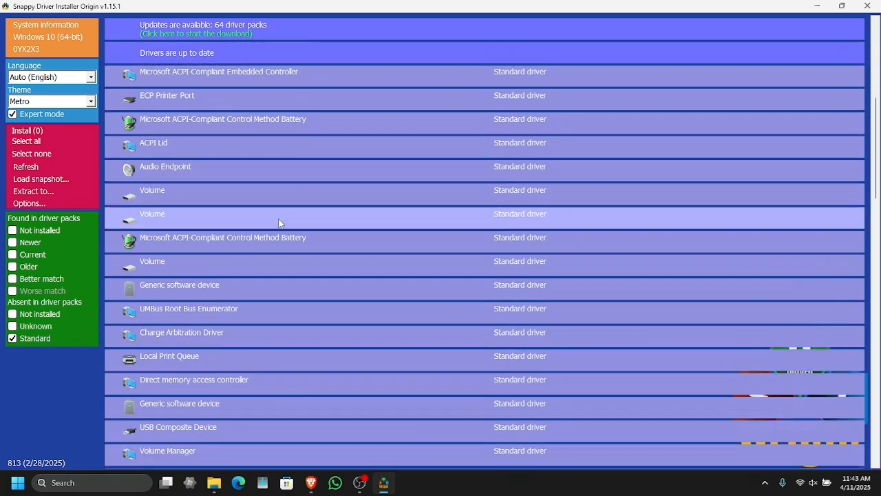
scroll(264, 253, down, 9)
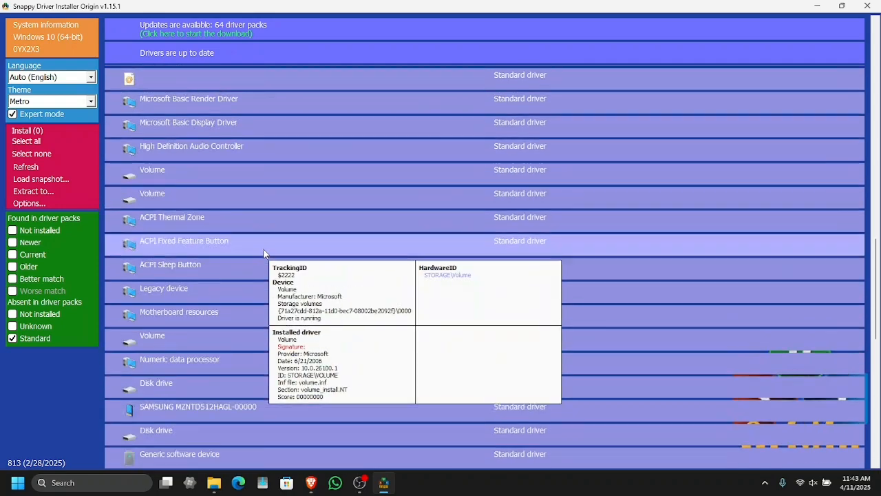
scroll(176, 358, down, 3)
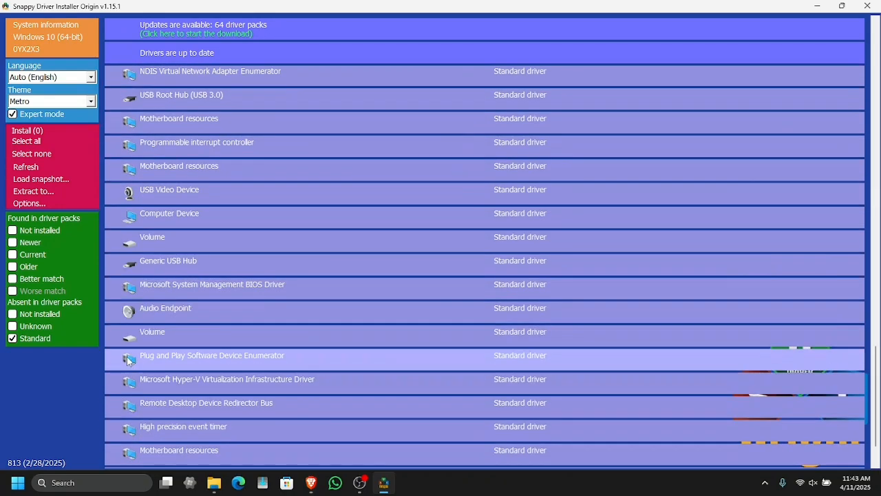
Step: Clear the absent-driver filters and show only drivers found in packs that are Not installed
click(33, 338)
click(35, 326)
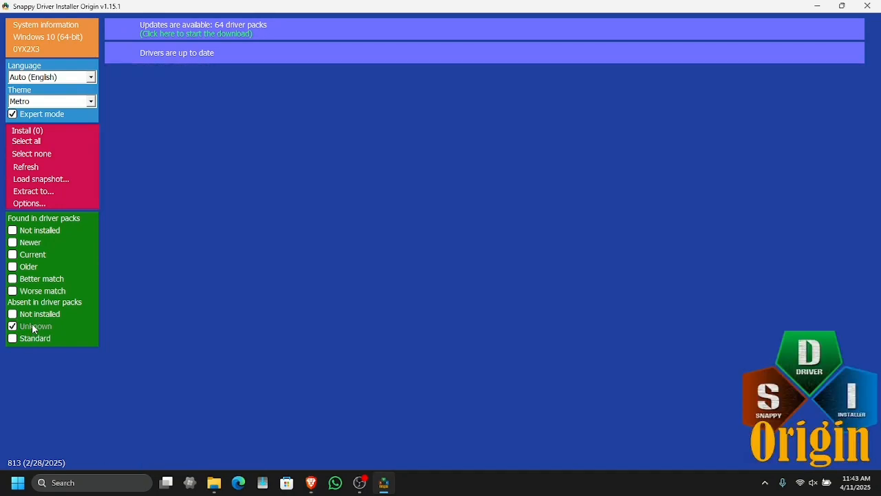
click(39, 315)
click(36, 327)
click(66, 115)
click(66, 115)
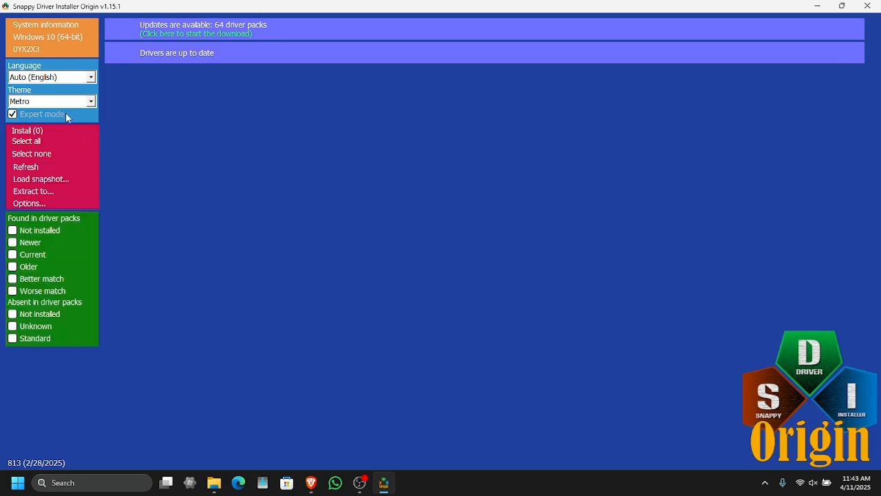
click(60, 230)
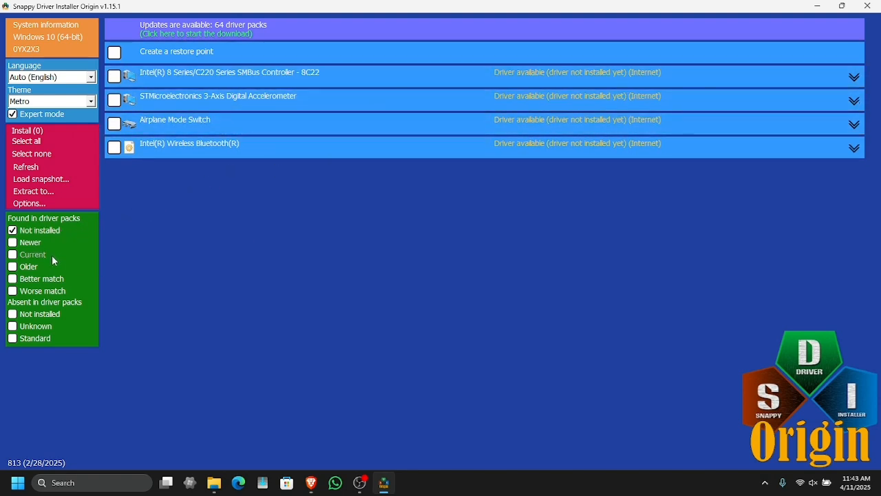
Step: Select all not-installed drivers and add Better match drivers to the filtered list
click(52, 278)
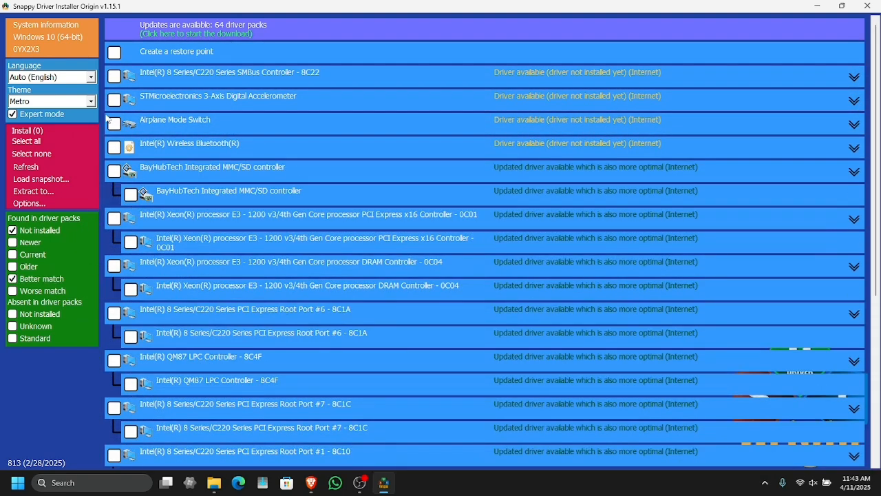
click(48, 279)
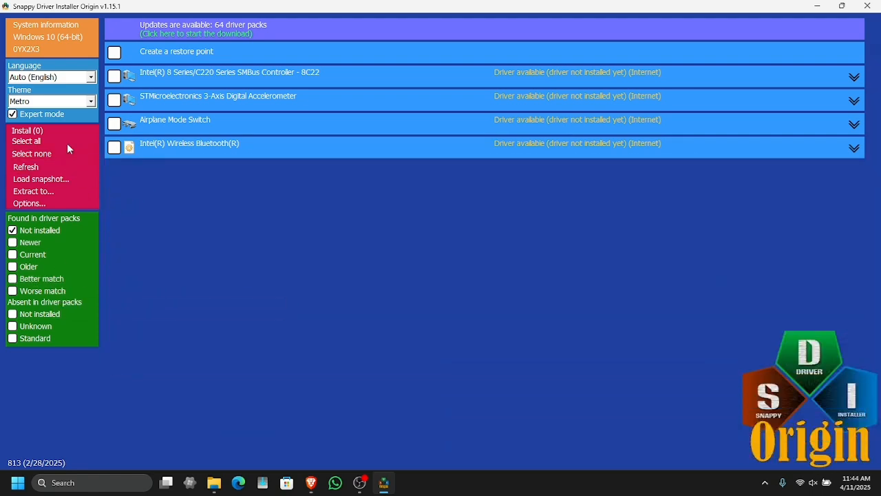
click(67, 142)
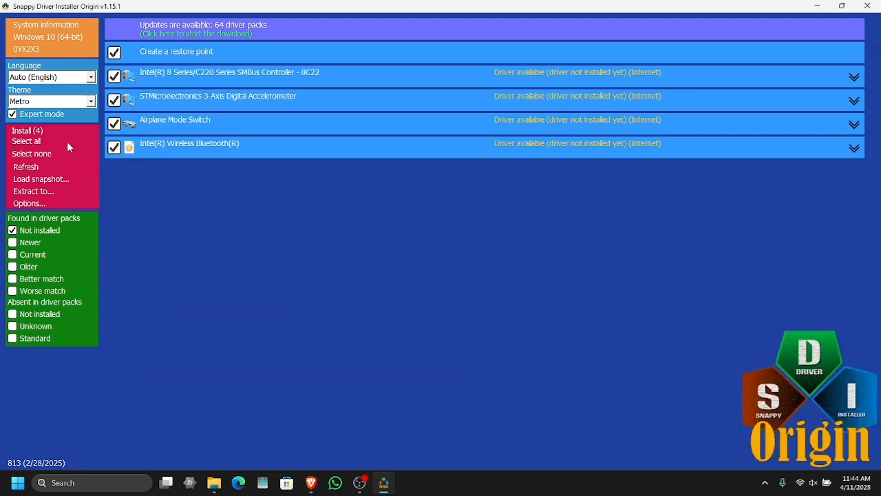
click(57, 279)
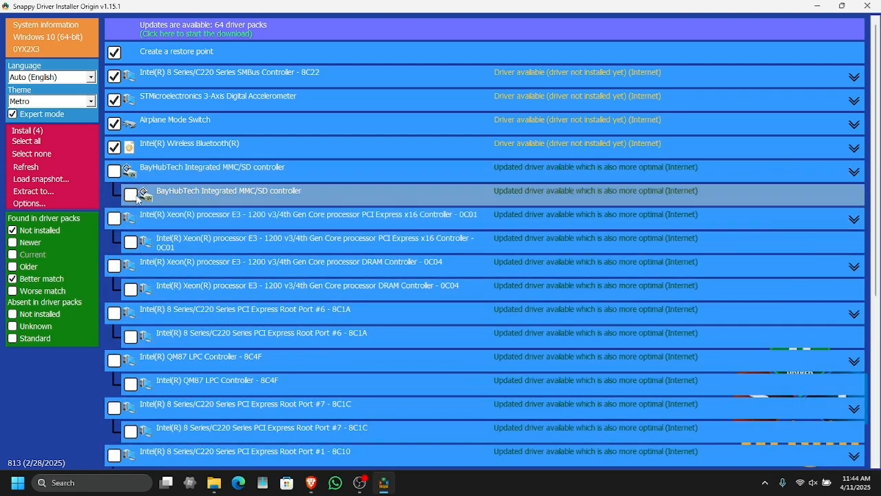
Step: Tick the BayHubTech MMC/SD and both Intel Xeon processor driver updates, and inspect BayHubTech's alternative drivers
click(134, 197)
click(131, 243)
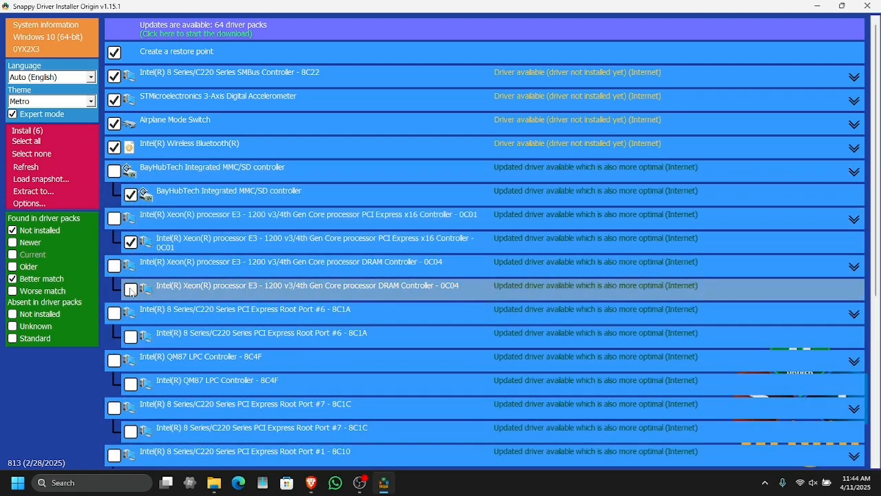
click(131, 290)
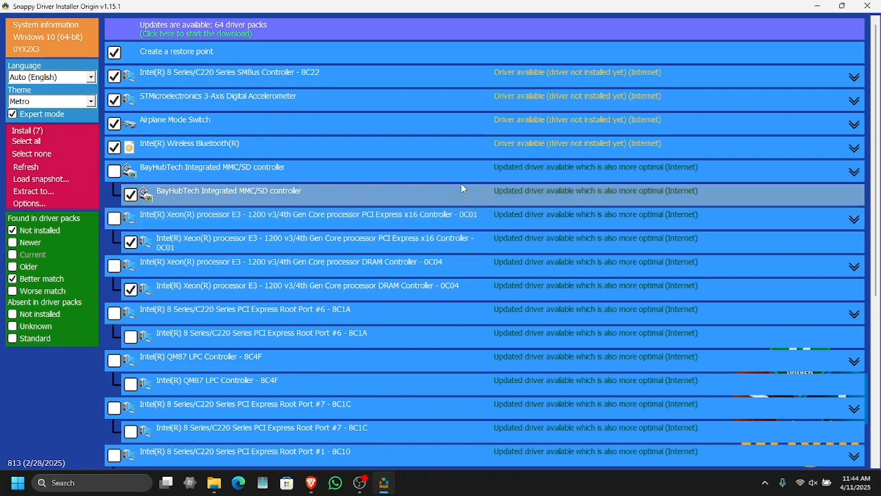
click(854, 173)
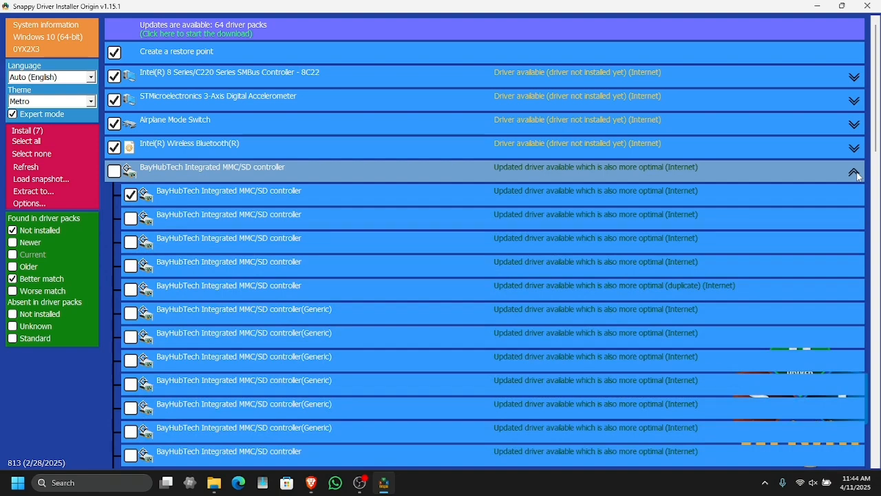
click(854, 172)
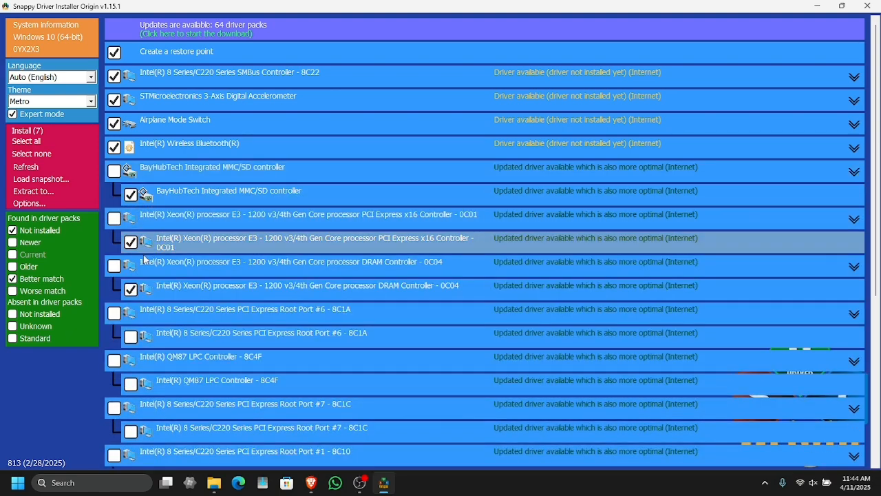
Step: Tick the remaining Intel 8 Series root port, QM87 LPC, SATA AHCI and Realtek High Definition Audio driver updates
scroll(134, 262, down, 1)
click(130, 305)
scroll(132, 306, down, 1)
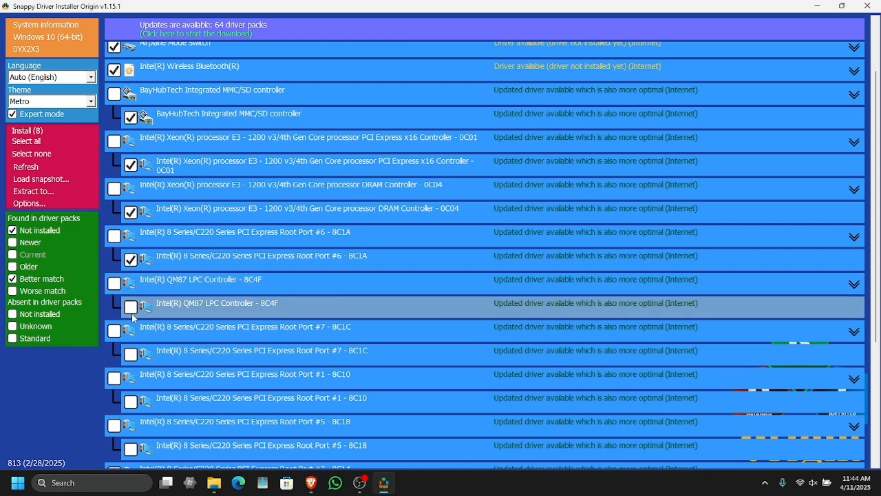
click(131, 307)
scroll(132, 309, down, 1)
click(132, 316)
scroll(132, 318, down, 1)
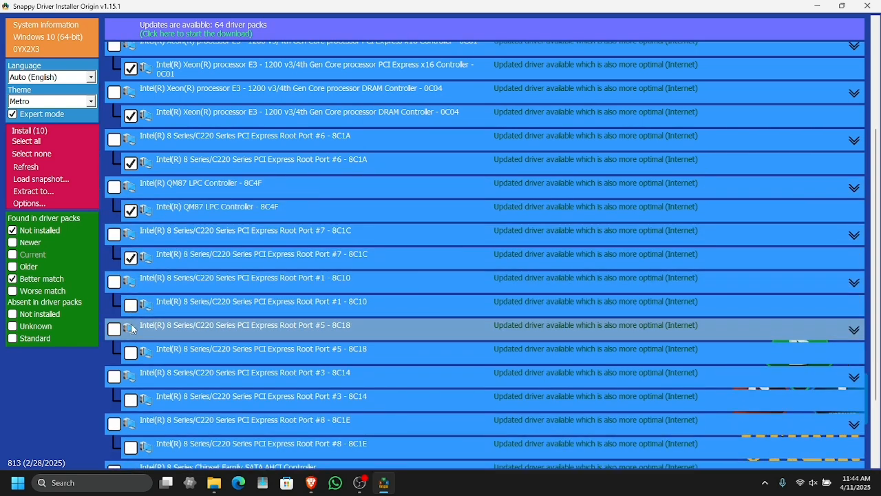
click(132, 316)
click(131, 358)
scroll(132, 359, down, 1)
click(130, 360)
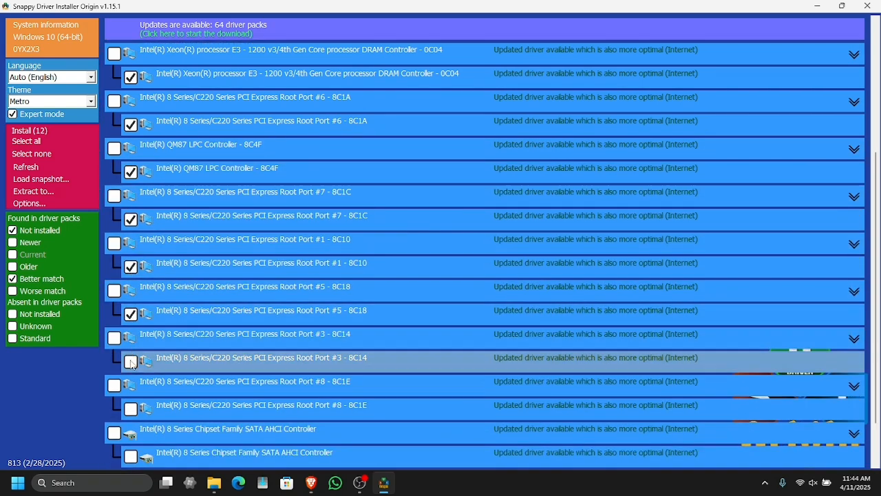
scroll(131, 360, down, 2)
click(131, 353)
click(131, 396)
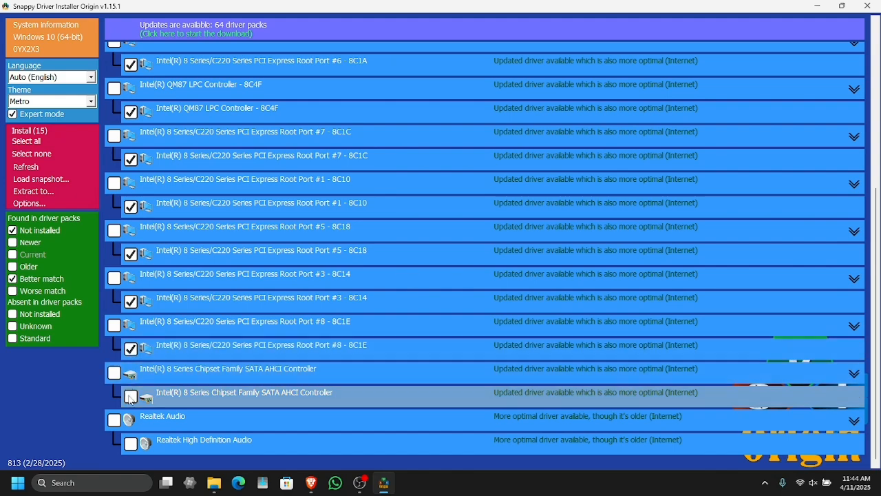
click(130, 443)
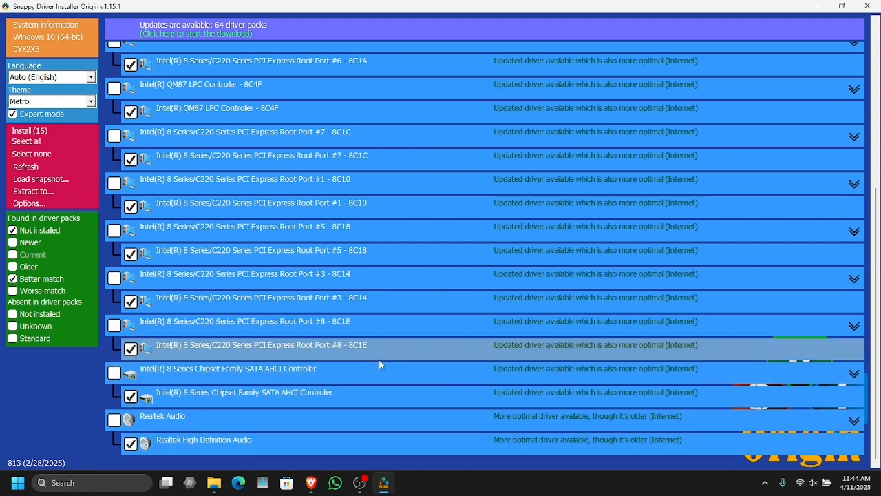
Step: Start installing the 16 selected drivers
scroll(336, 365, up, 5)
mouse_move(336, 369)
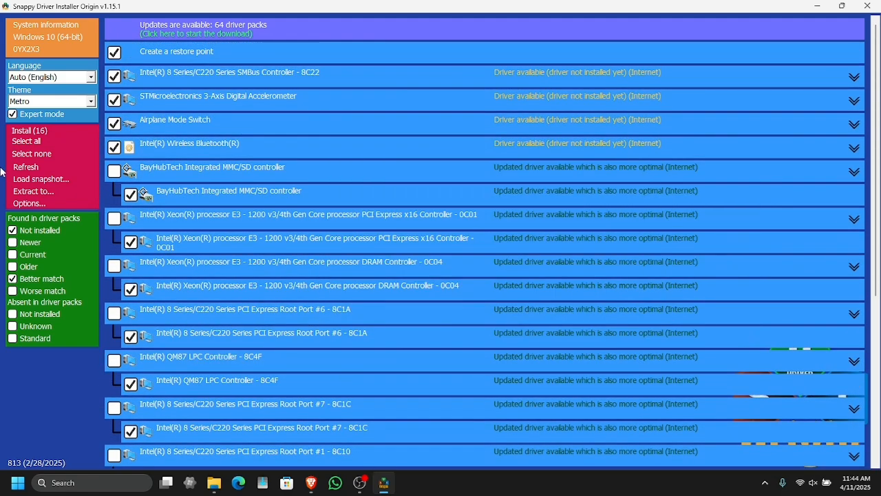
click(55, 132)
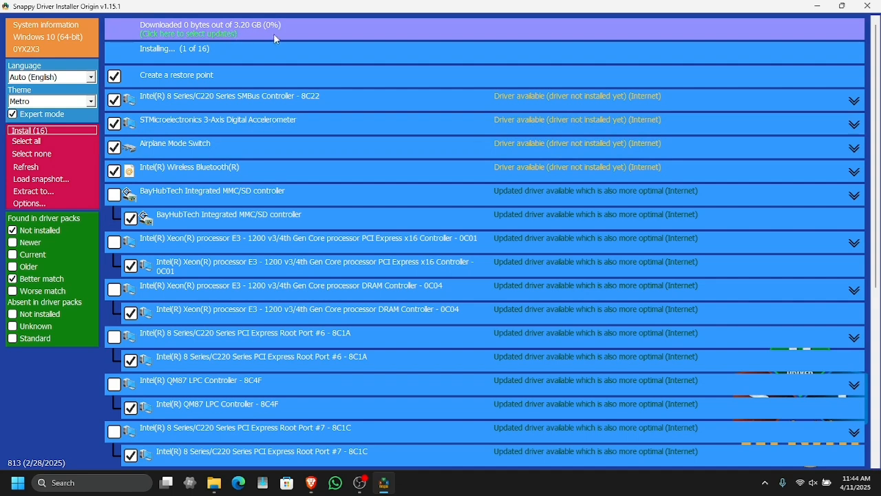
mouse_move(304, 31)
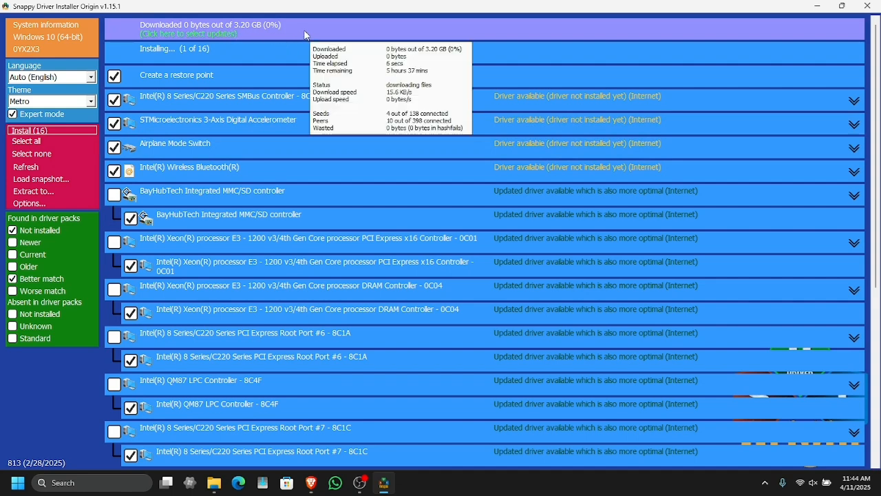